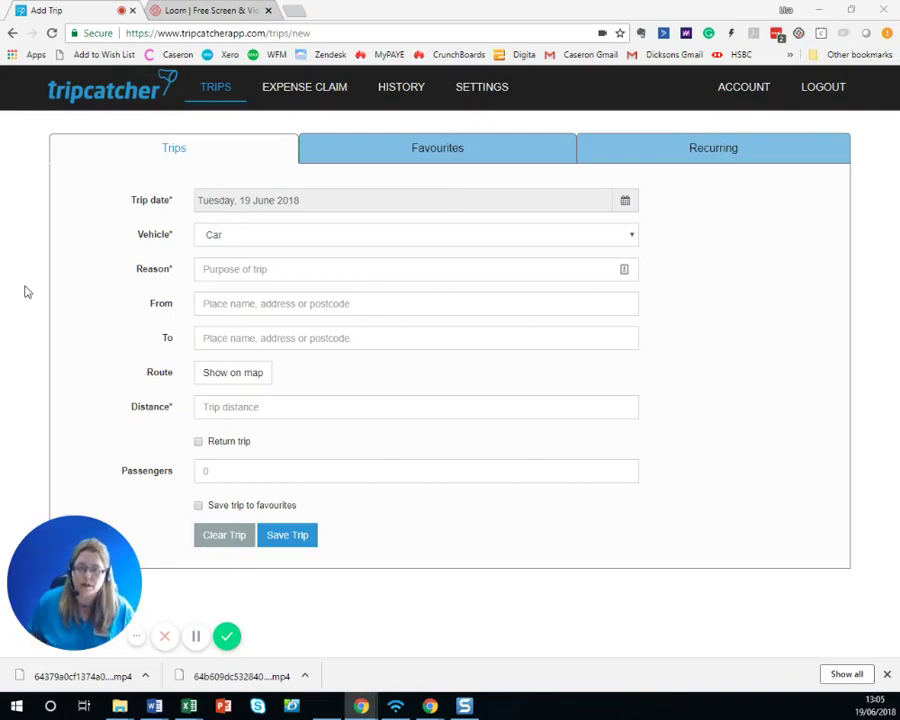
Keep Car as the trip's vehicle and begin entering the visit reason
{"action": "left_click", "coordinate": [236, 240]}
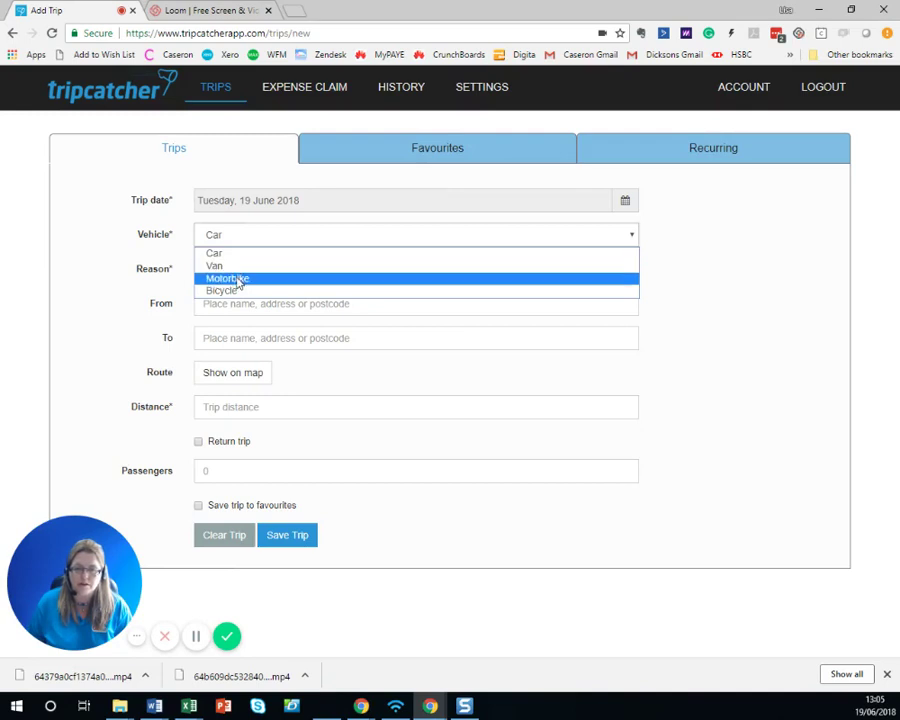
{"action": "left_click", "coordinate": [246, 254]}
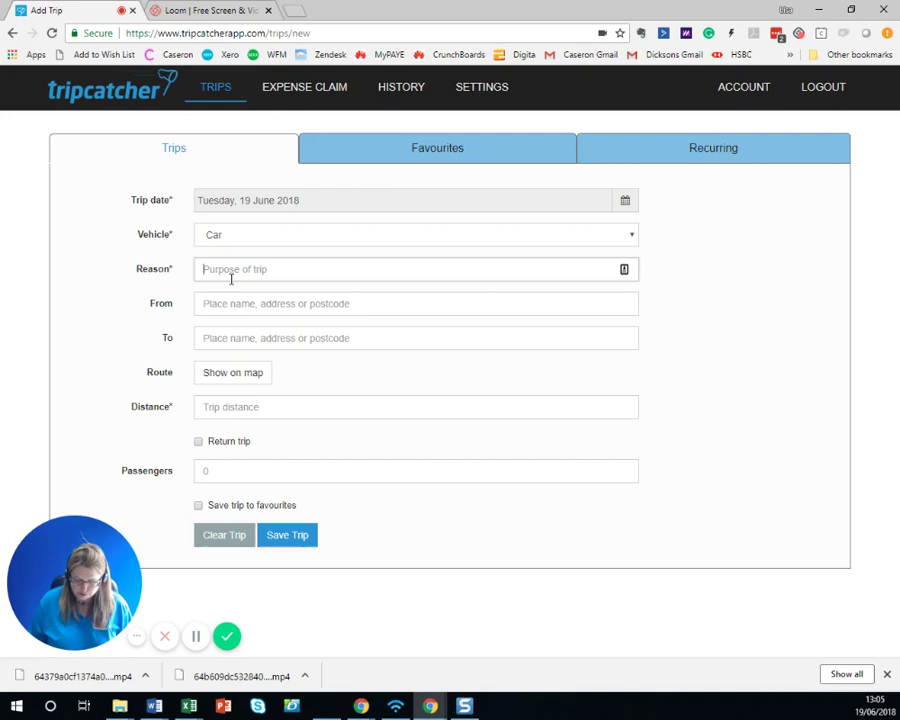
{"action": "type", "text": "Visit Client xxx"}
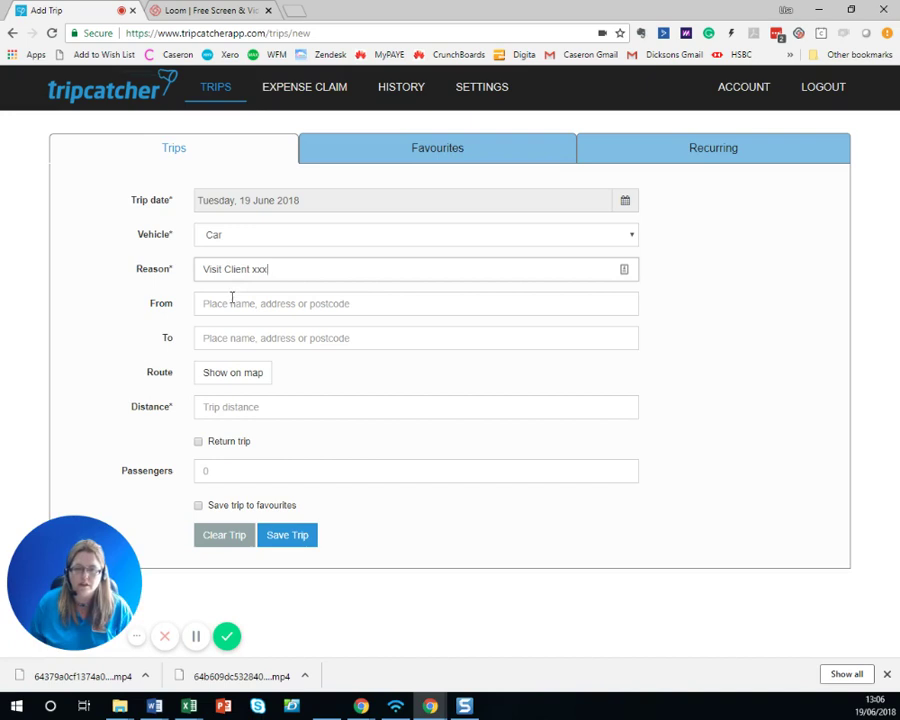
Set From to the Stowmarket address and To to the Kettering address, giving 83 miles
{"action": "left_click", "coordinate": [230, 304]}
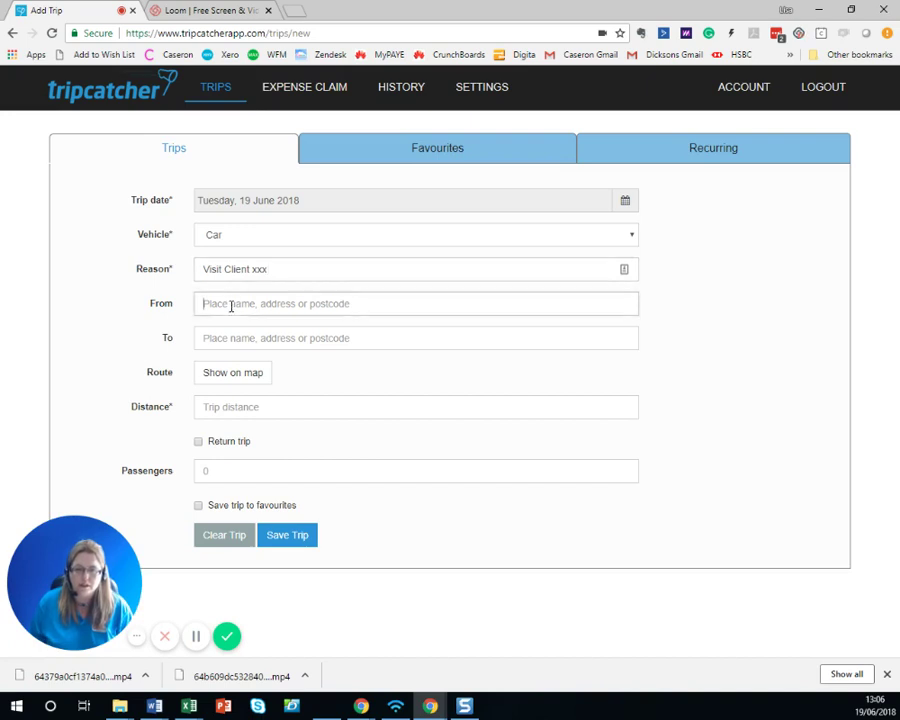
{"action": "key", "text": "alt+Tab"}
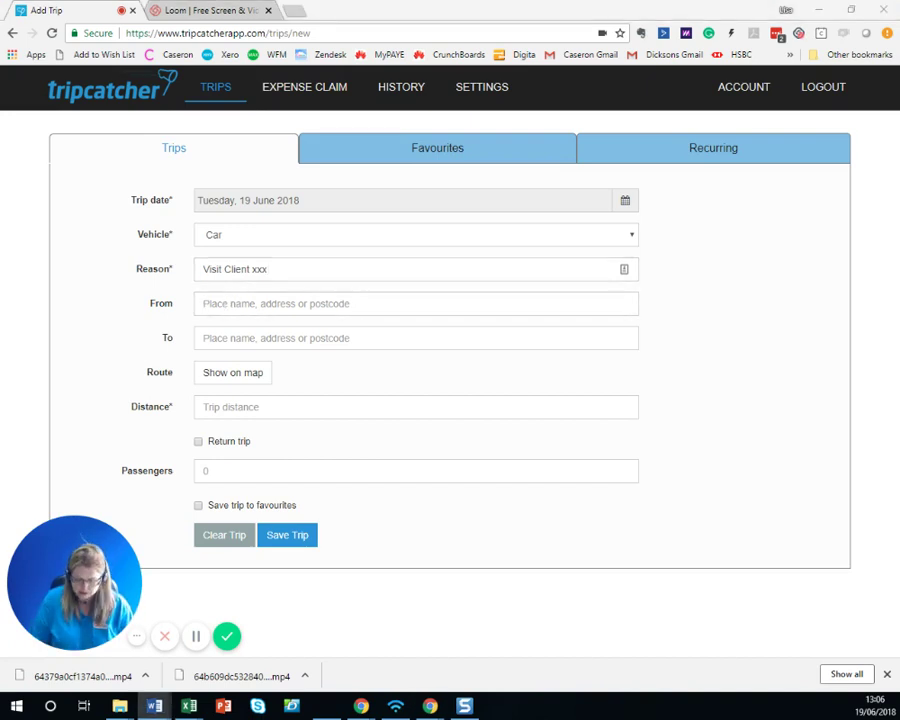
{"action": "key", "text": "alt+Tab"}
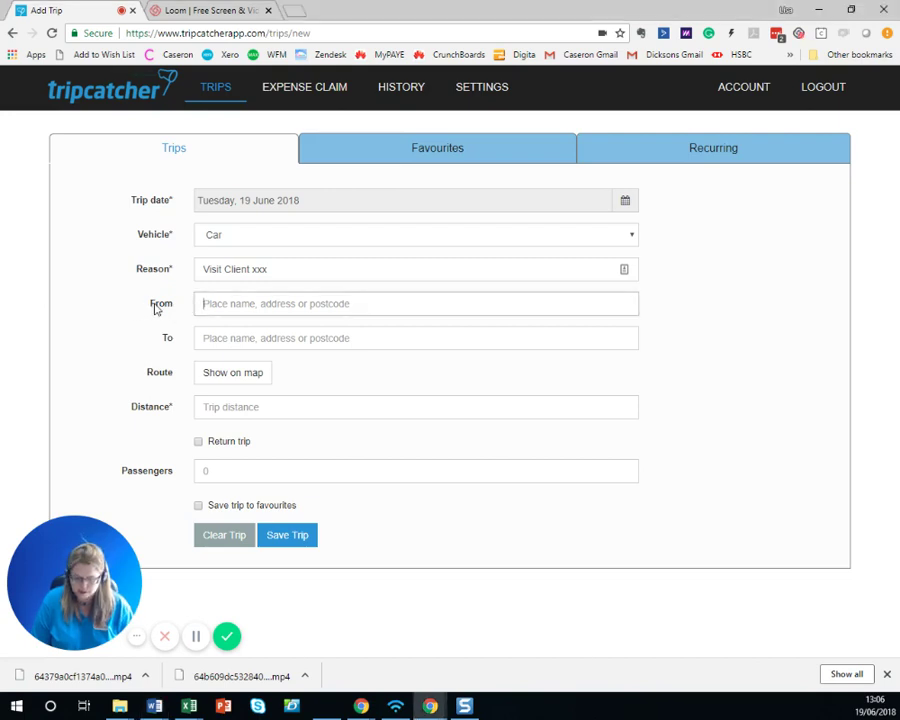
{"action": "type", "text": "IP14 5BY"}
{"action": "left_click", "coordinate": [222, 326]}
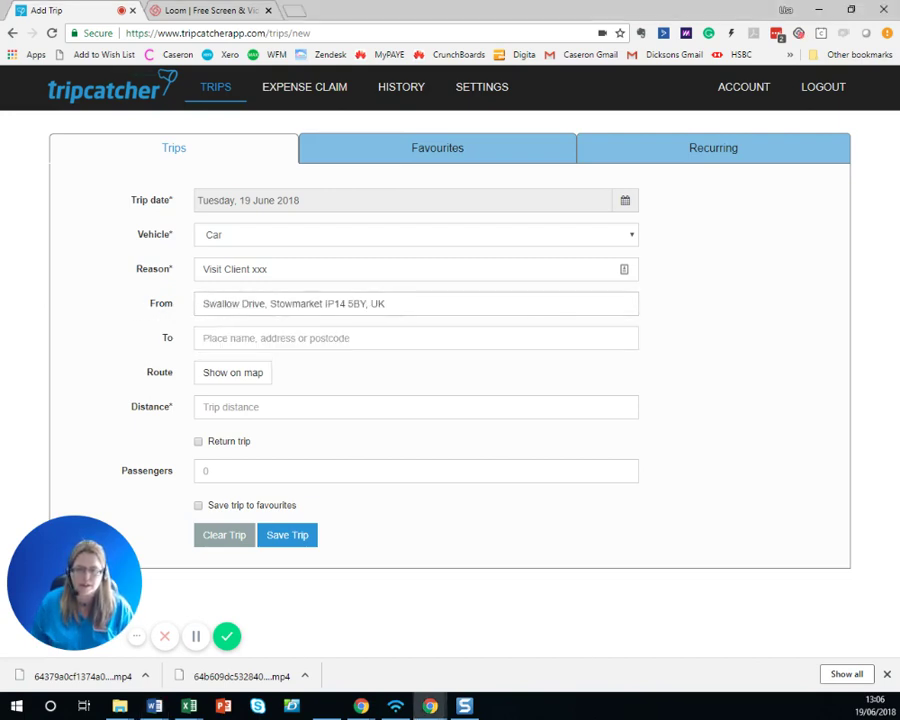
{"action": "key", "text": "alt+Tab"}
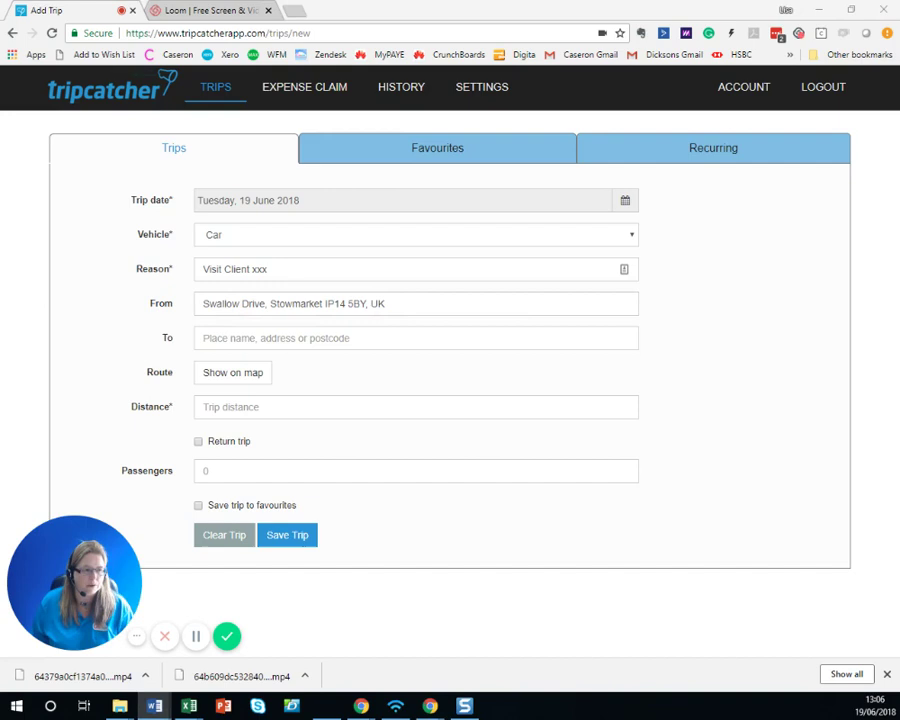
{"action": "left_click", "coordinate": [233, 338]}
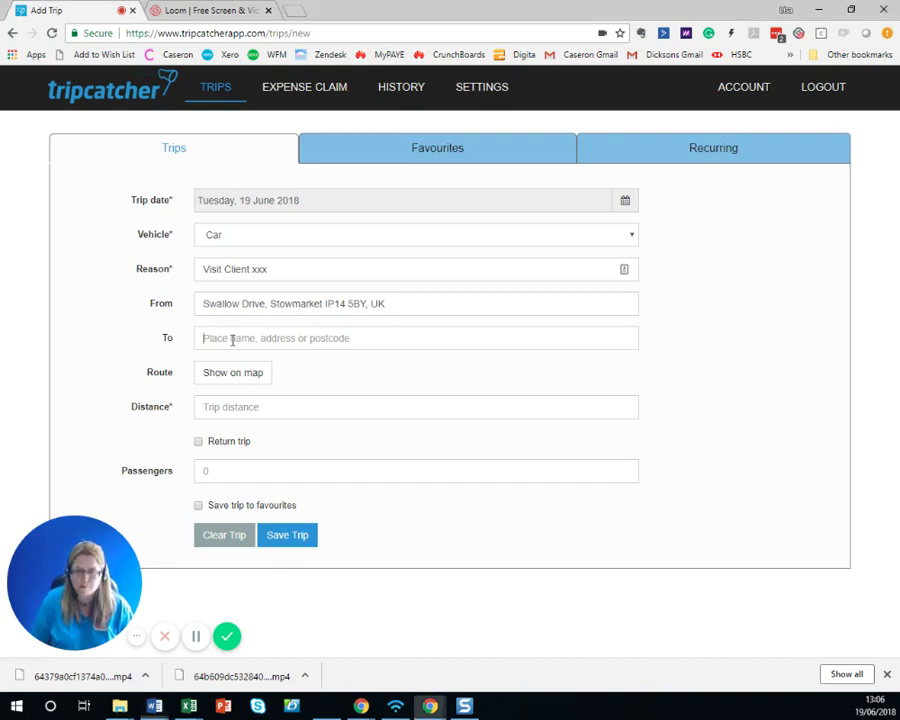
{"action": "type", "text": "NN15 5SG"}
{"action": "left_click", "coordinate": [313, 366]}
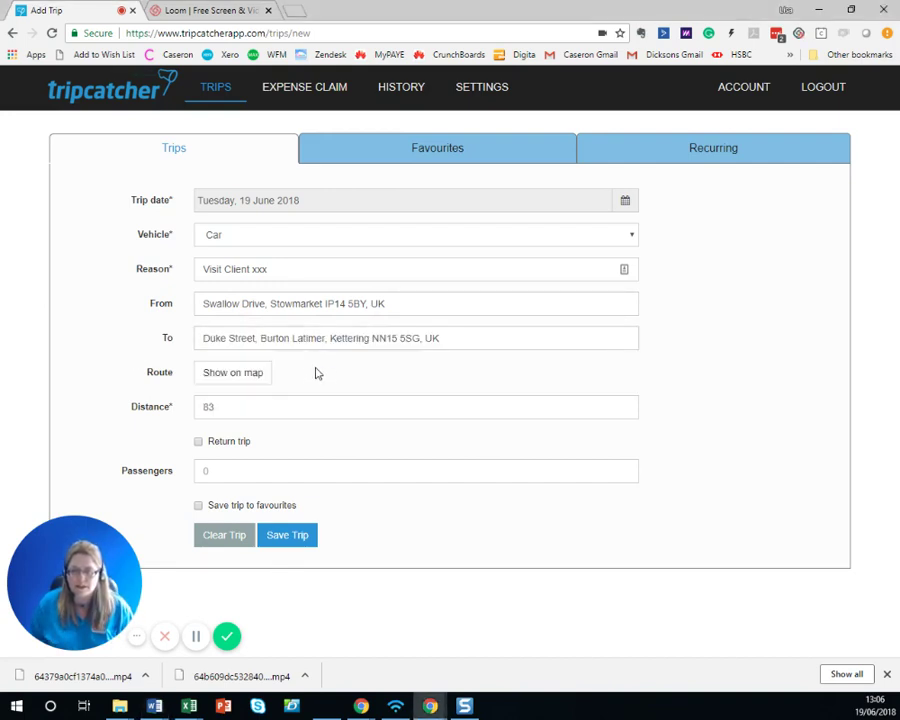
Check the route map, then save the trip as a return with 1 passenger, added to favourites
{"action": "left_click", "coordinate": [239, 377]}
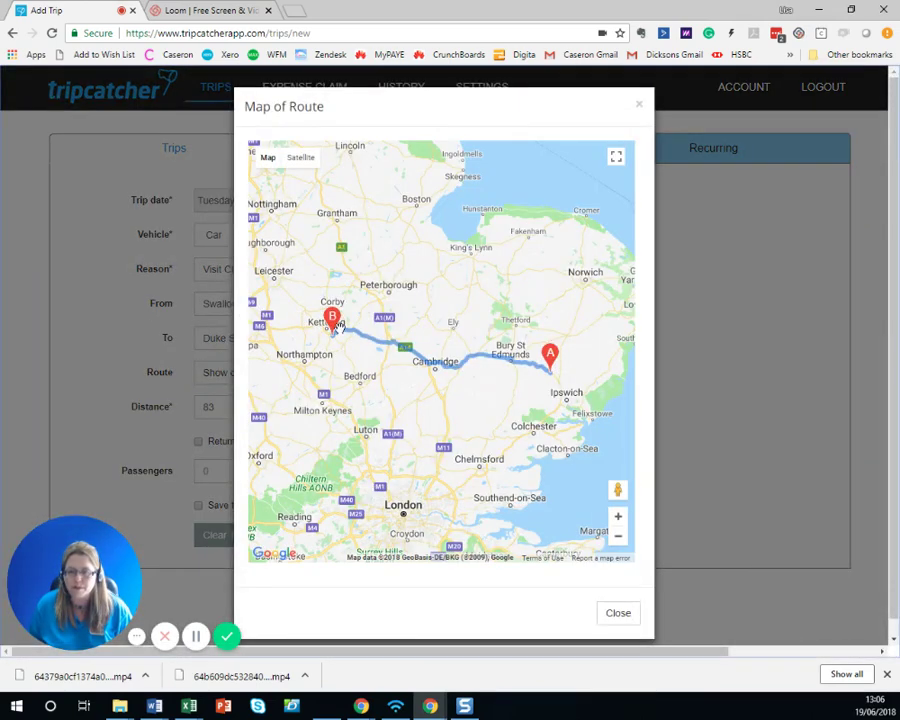
{"action": "left_click", "coordinate": [639, 105]}
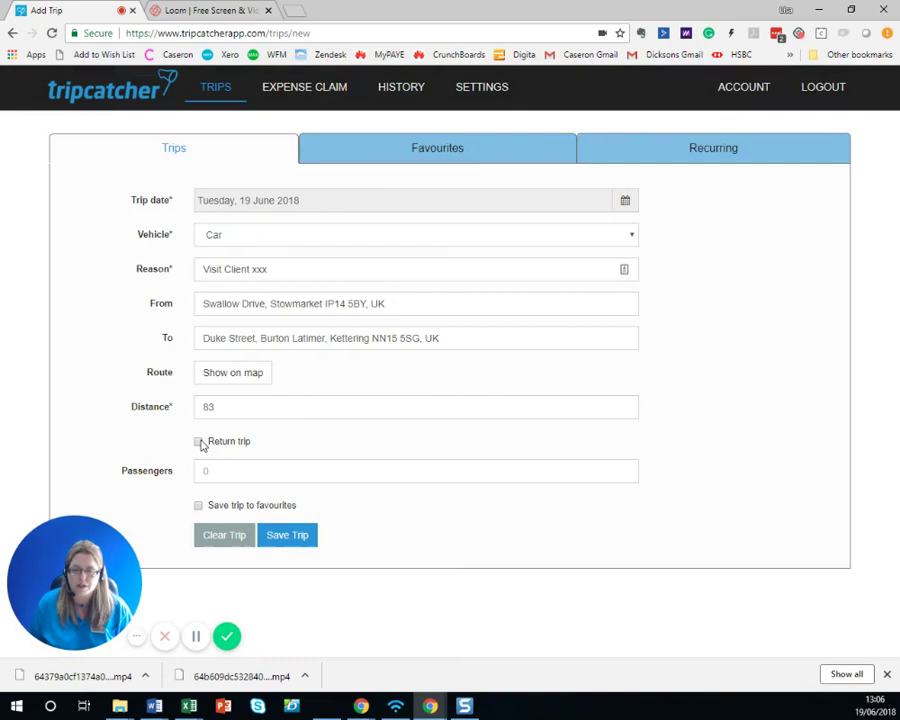
{"action": "left_click", "coordinate": [199, 442]}
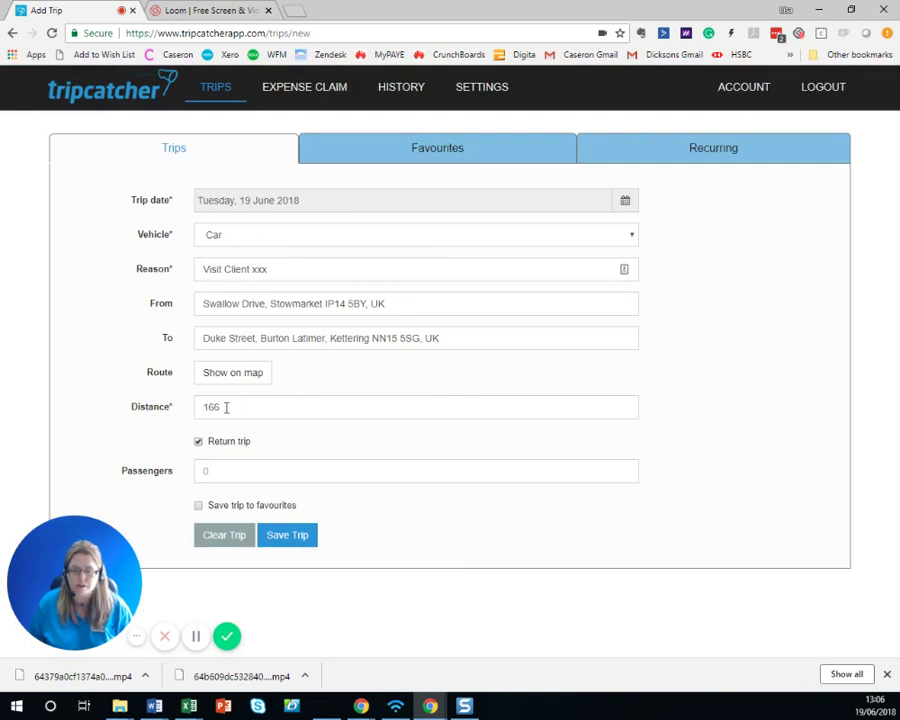
{"action": "left_click", "coordinate": [223, 476]}
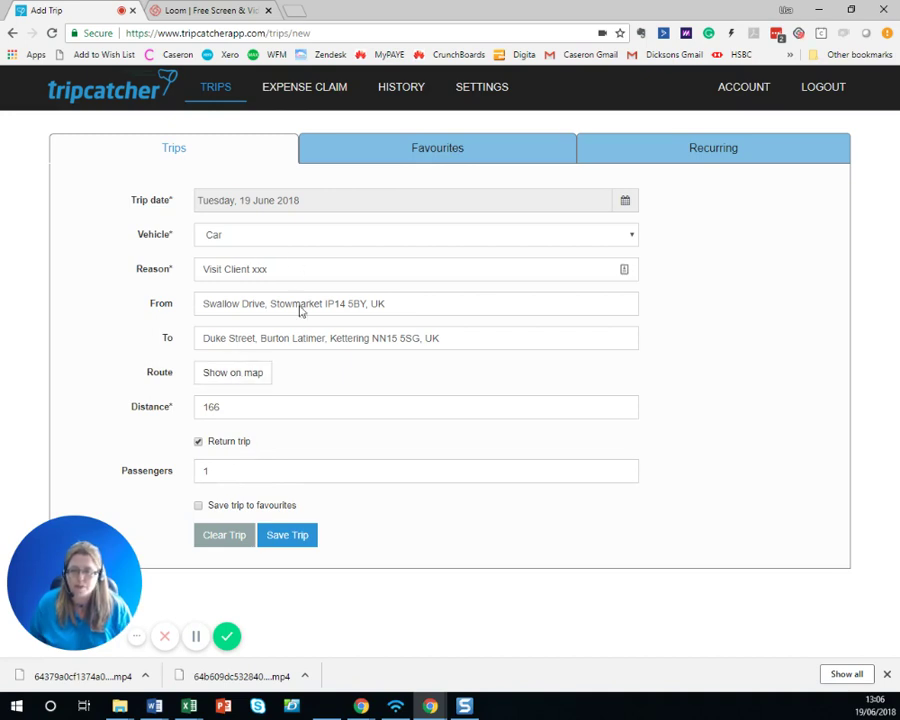
{"action": "left_click", "coordinate": [199, 506]}
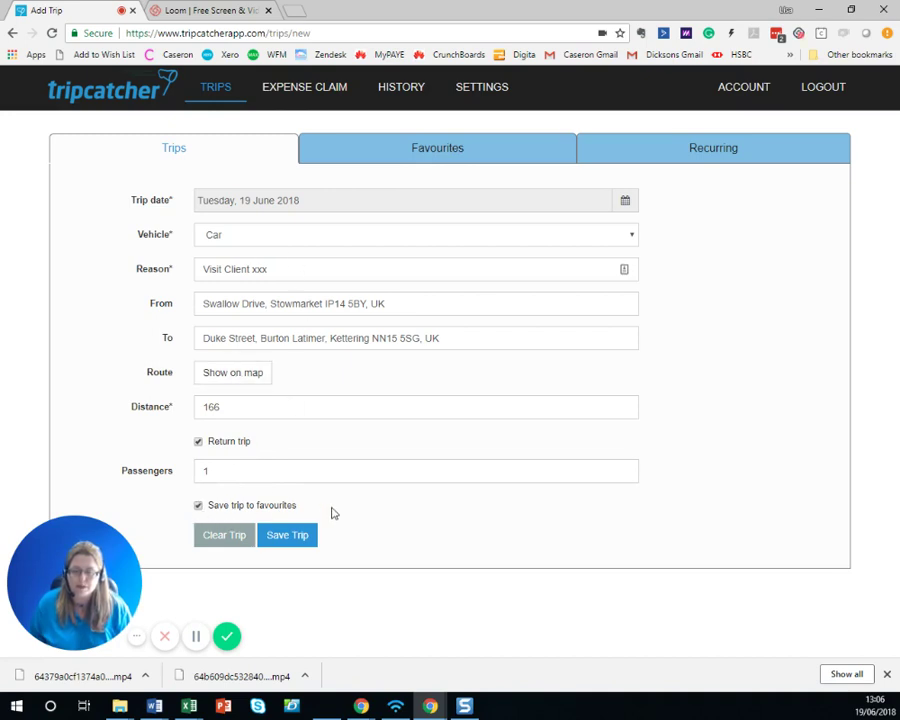
{"action": "left_click", "coordinate": [289, 536]}
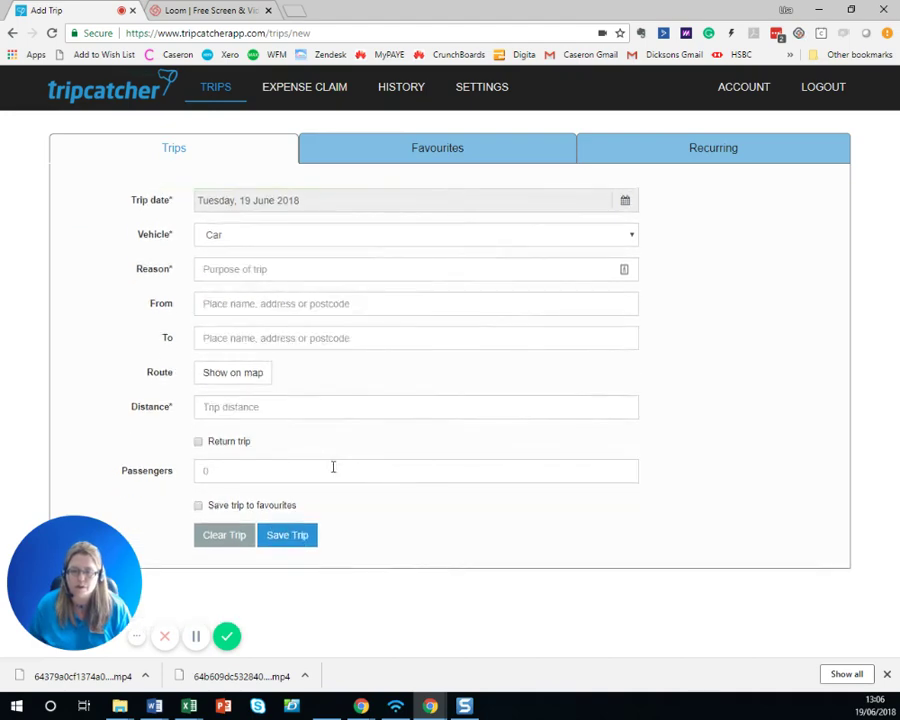
Set the new trip's date to 11 June 2018
{"action": "left_click", "coordinate": [294, 268]}
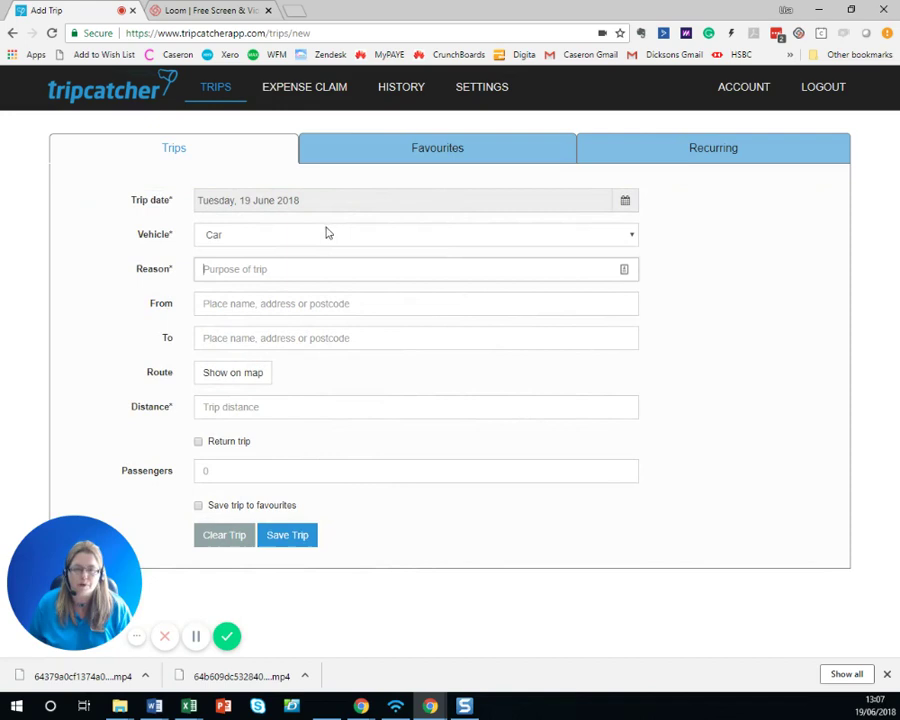
{"action": "left_click", "coordinate": [199, 205]}
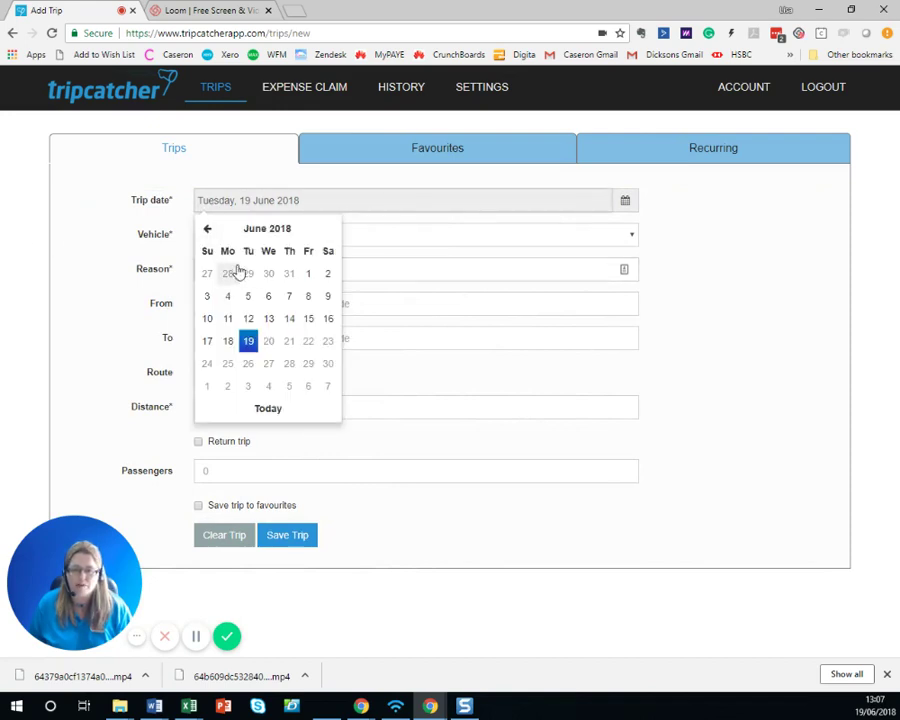
{"action": "left_click", "coordinate": [228, 318]}
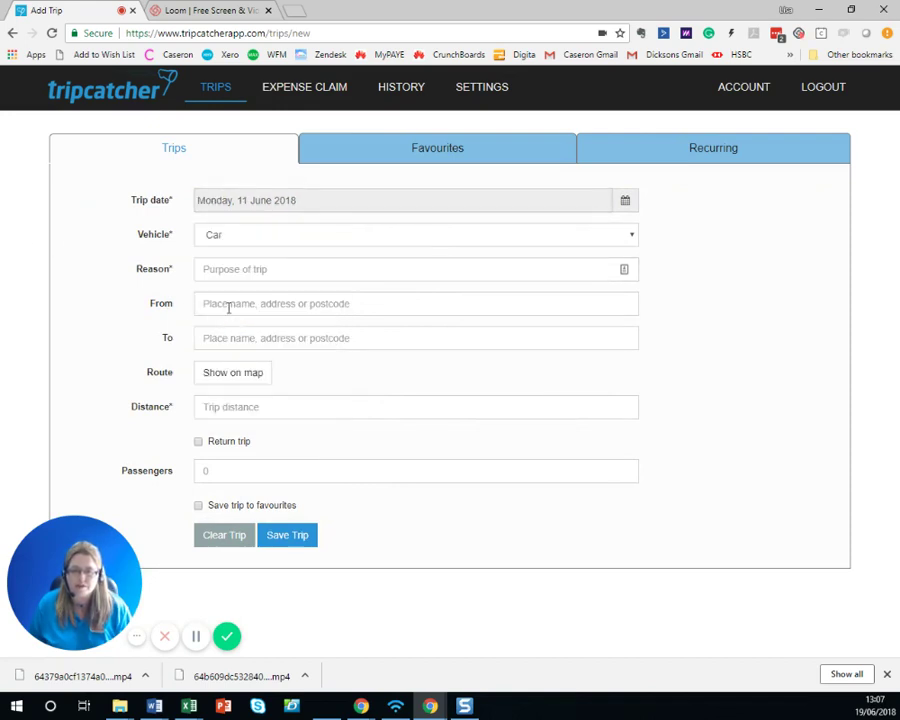
Use postcode IP1 1SW to set the destination to Queen Street, Ipswich
{"action": "left_click", "coordinate": [154, 706]}
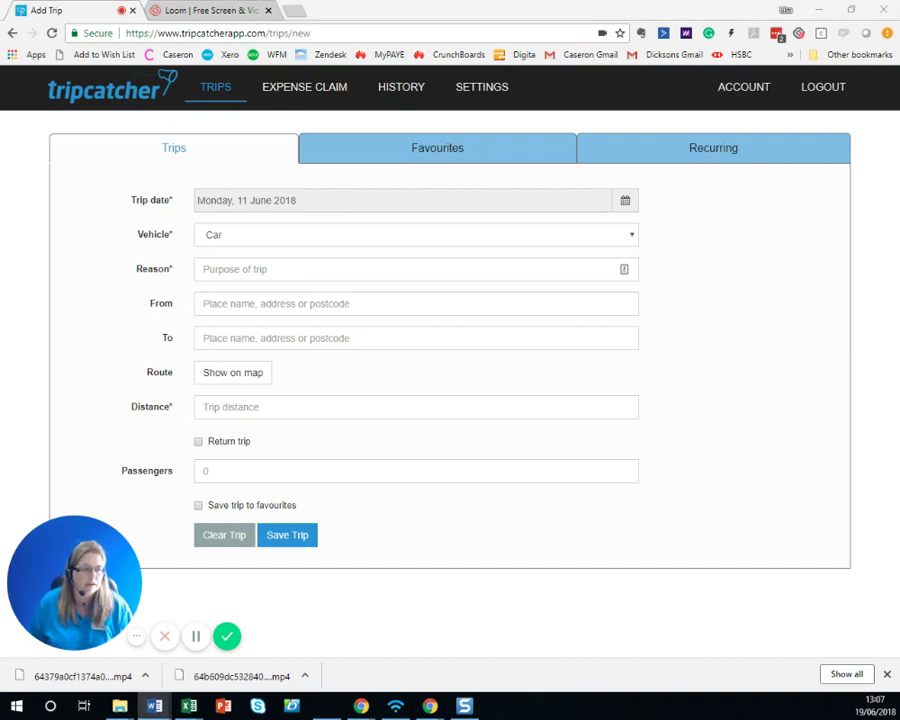
{"action": "left_click", "coordinate": [221, 270]}
{"action": "type", "text": "IP1 1SW"}
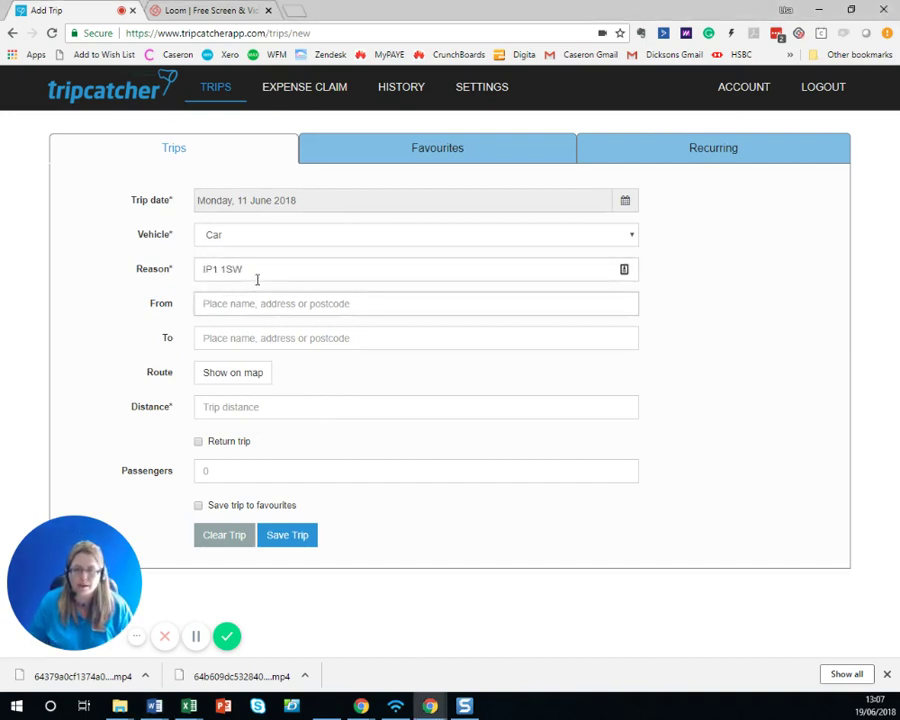
{"action": "left_click_drag", "start_coordinate": [256, 276], "coordinate": [175, 277]}
{"action": "key", "text": "ctrl+x"}
{"action": "left_click", "coordinate": [240, 336]}
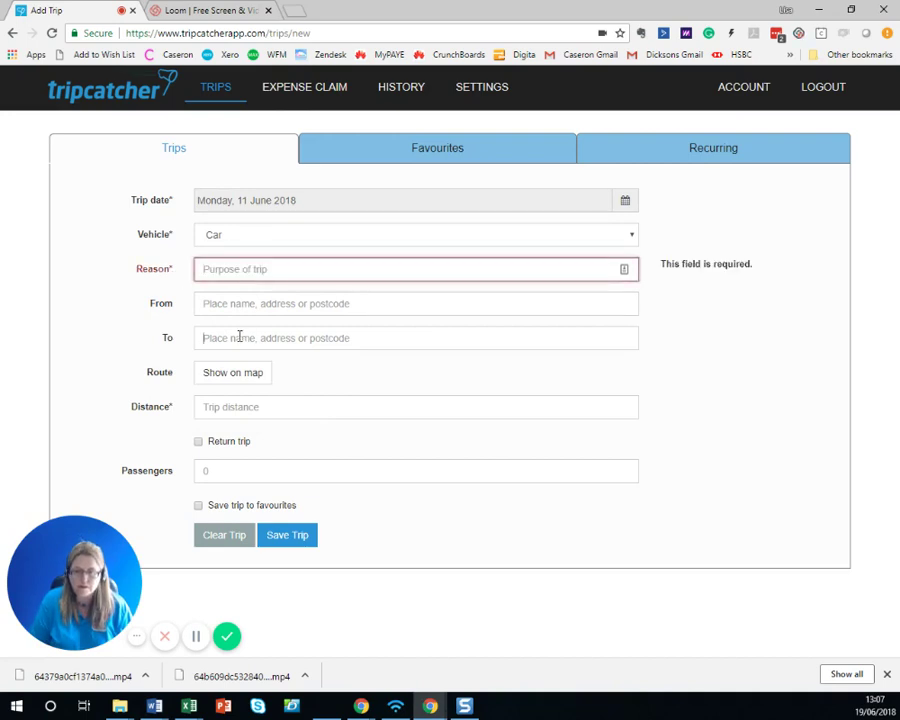
{"action": "key", "text": "ctrl+v"}
{"action": "key", "text": "ctrl+v"}
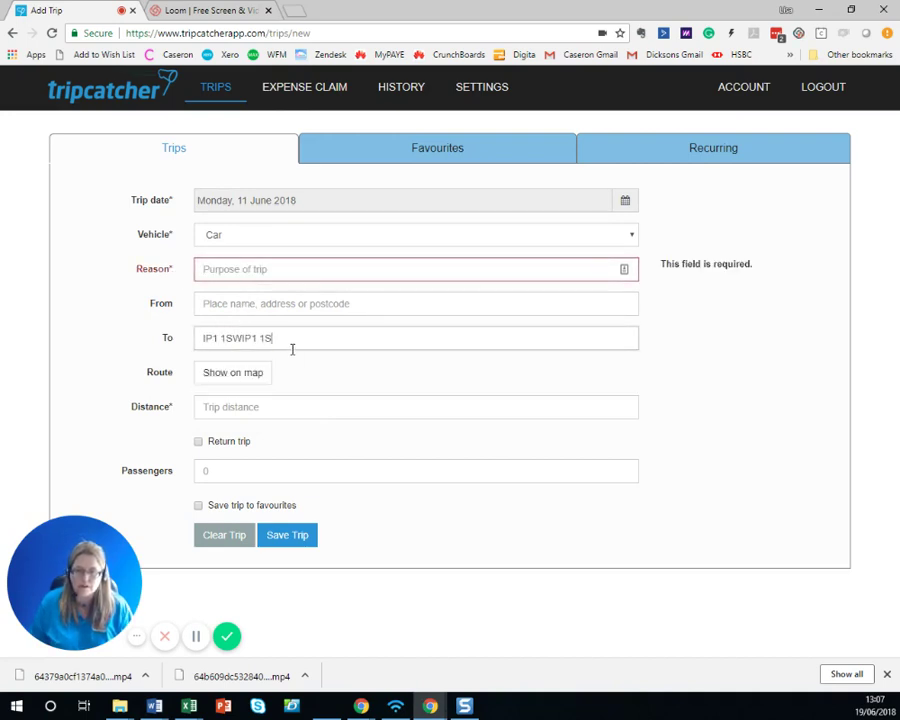
{"action": "key", "text": "BackSpace"}
{"action": "key", "text": "BackSpace"}
{"action": "key", "text": "BackSpace"}
{"action": "key", "text": "BackSpace"}
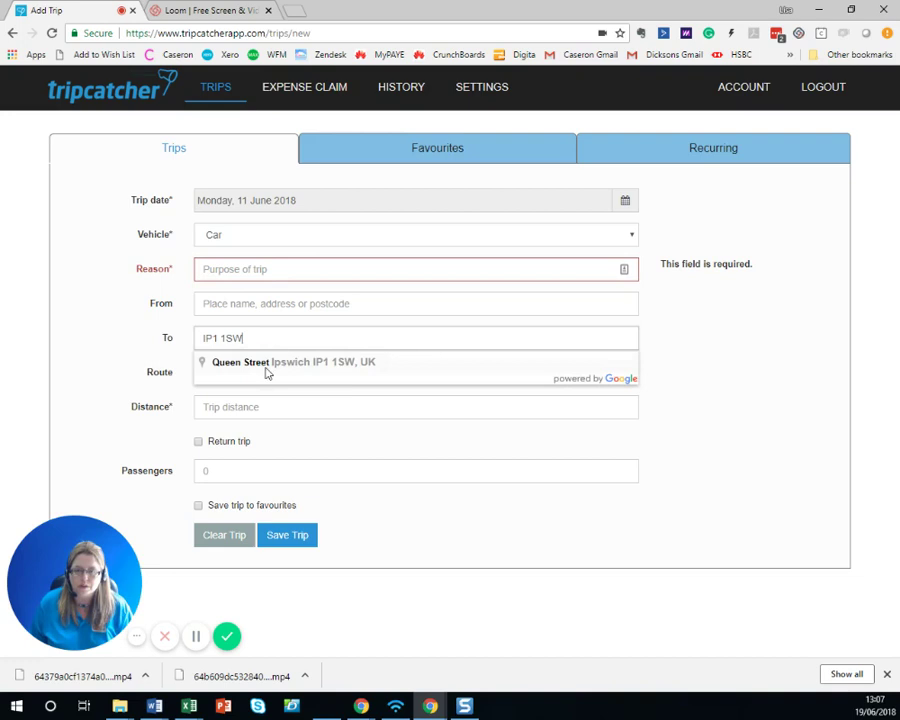
{"action": "left_click", "coordinate": [267, 366]}
{"action": "left_click", "coordinate": [275, 269]}
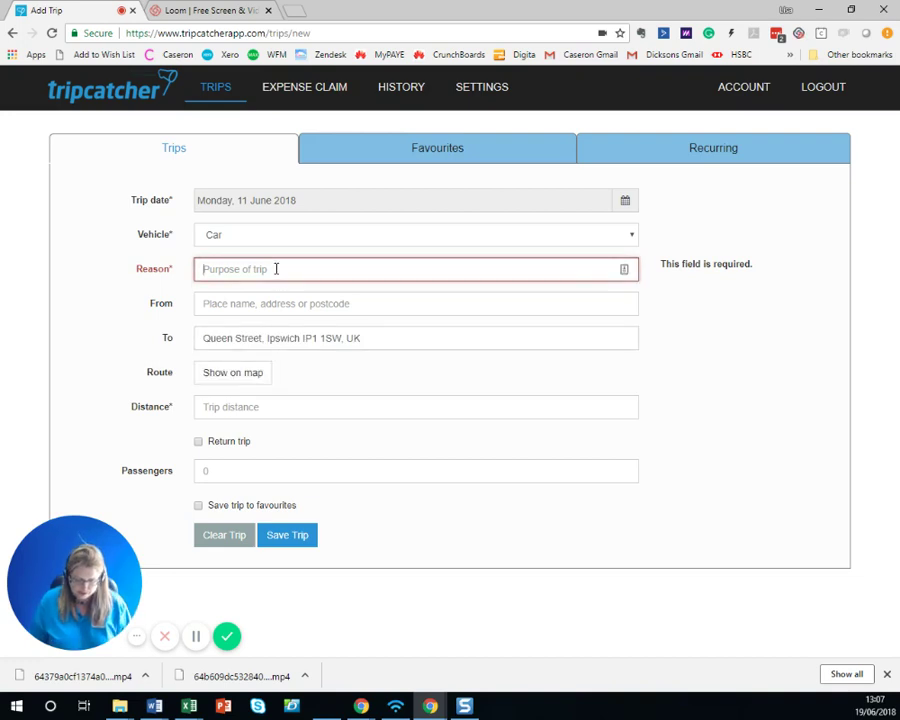
{"action": "type", "text": "Client Visit"}
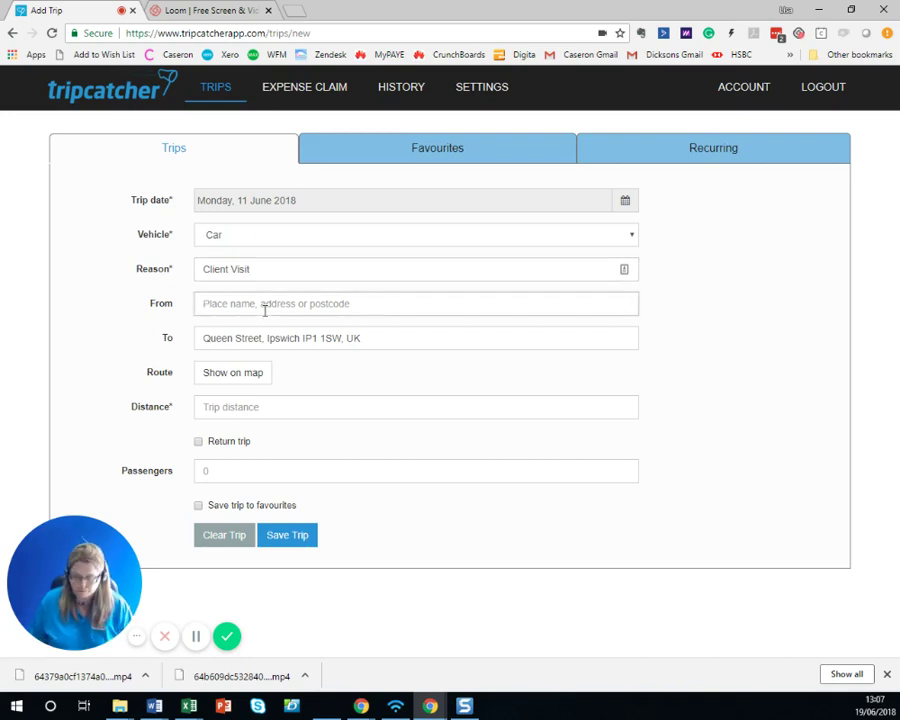
{"action": "type", "text": "IP14 5"}
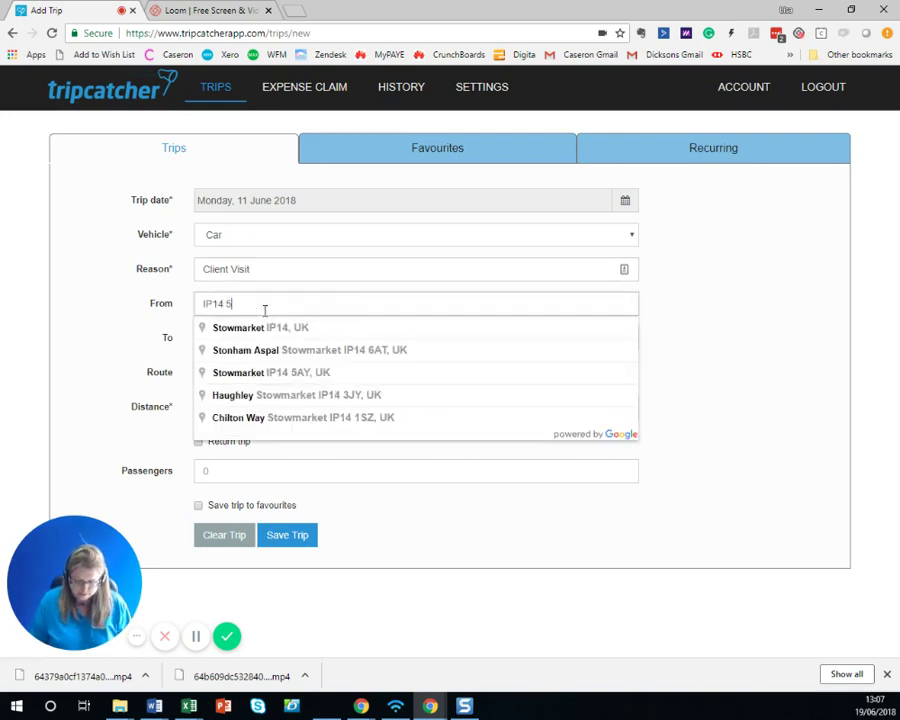
{"action": "type", "text": "bY"}
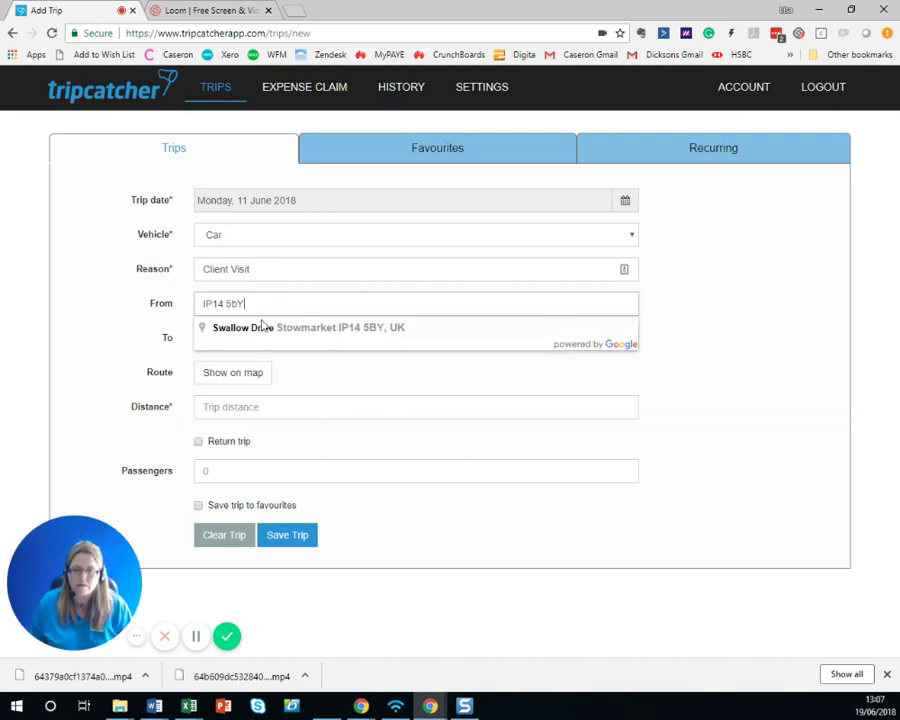
{"action": "left_click", "coordinate": [257, 326]}
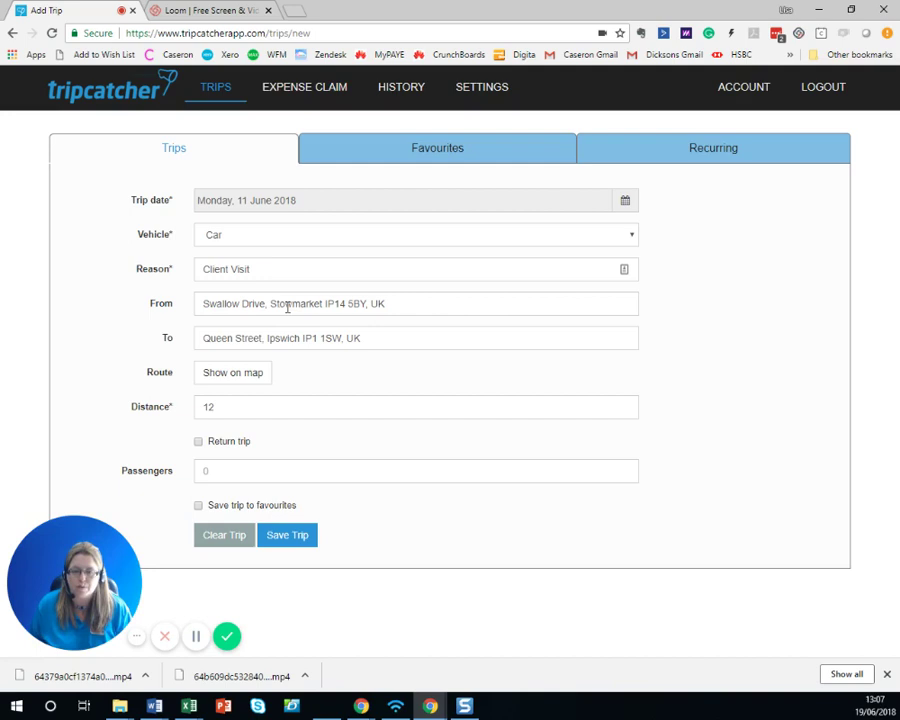
{"action": "left_click", "coordinate": [199, 443]}
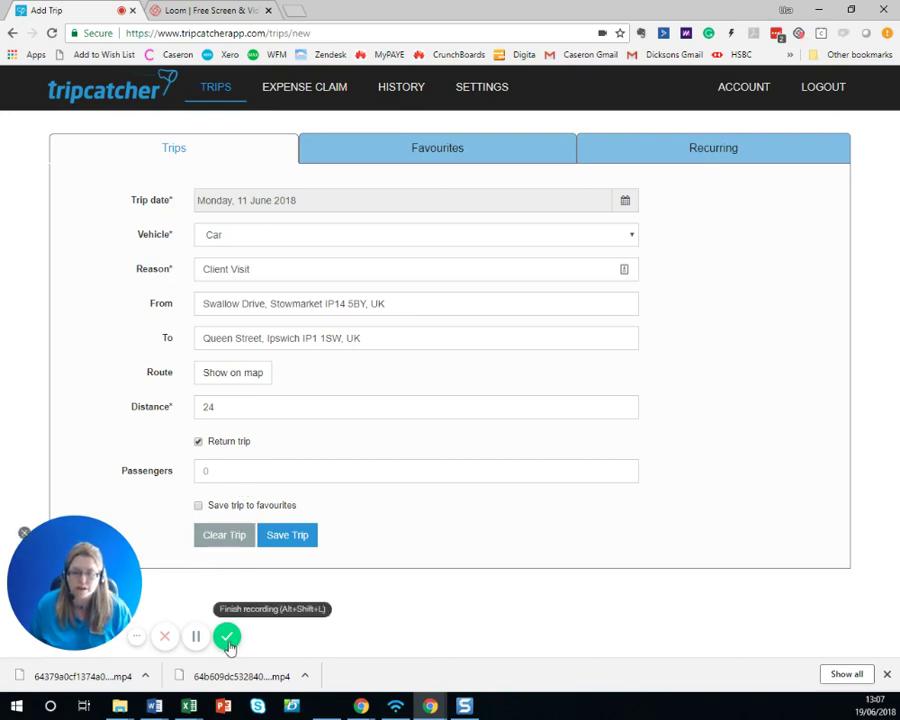
{"action": "left_click", "coordinate": [290, 535]}
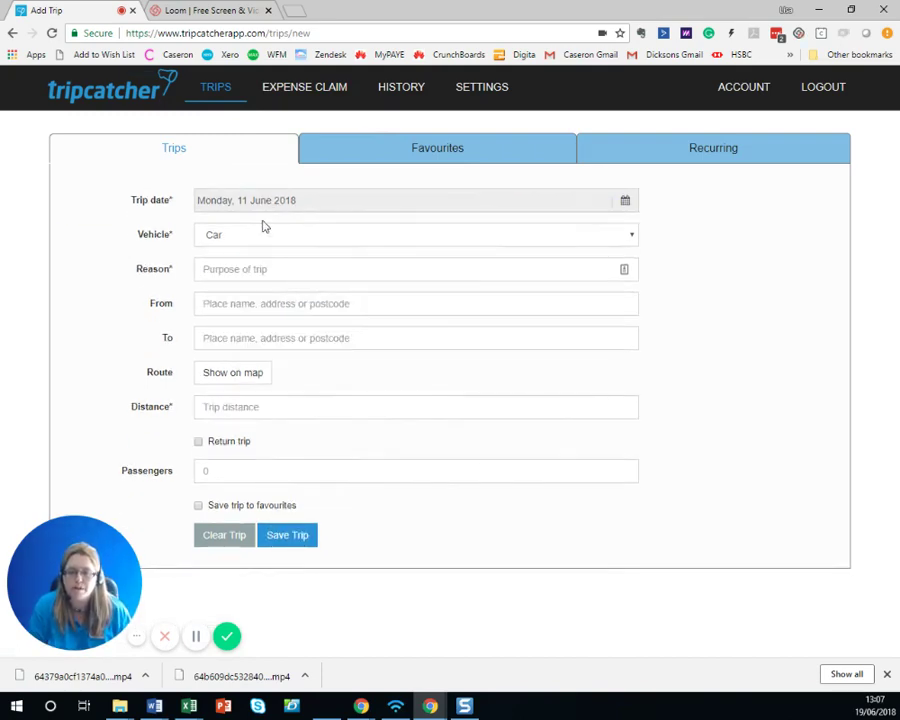
Show the Expense Claim summary and highlight the £4.12 fuel VAT and £24.70 fuel receipts figures
{"action": "left_click", "coordinate": [298, 92]}
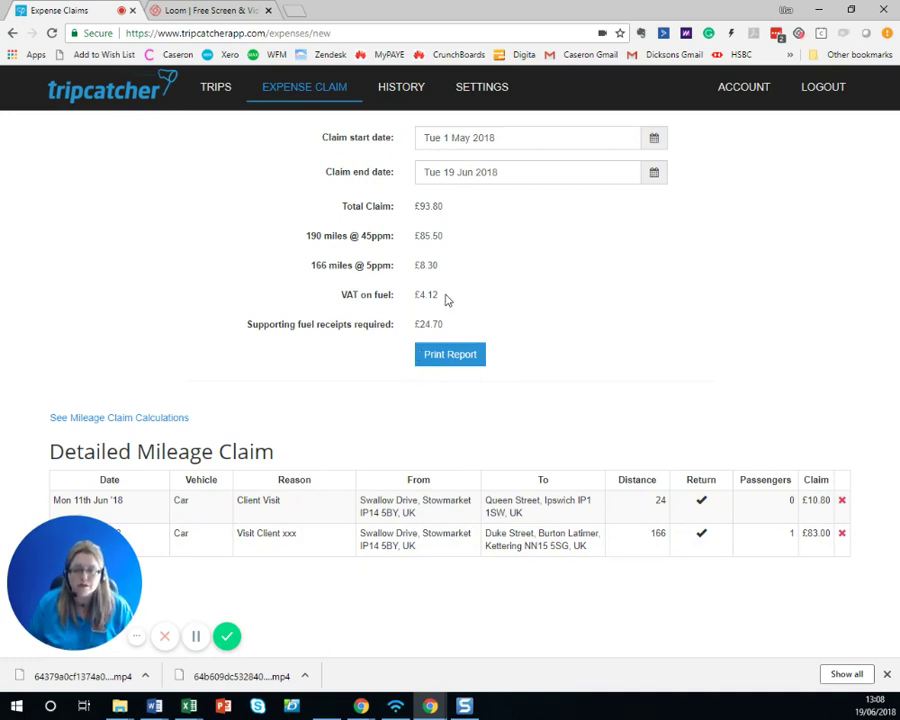
{"action": "left_click_drag", "start_coordinate": [445, 295], "coordinate": [413, 296]}
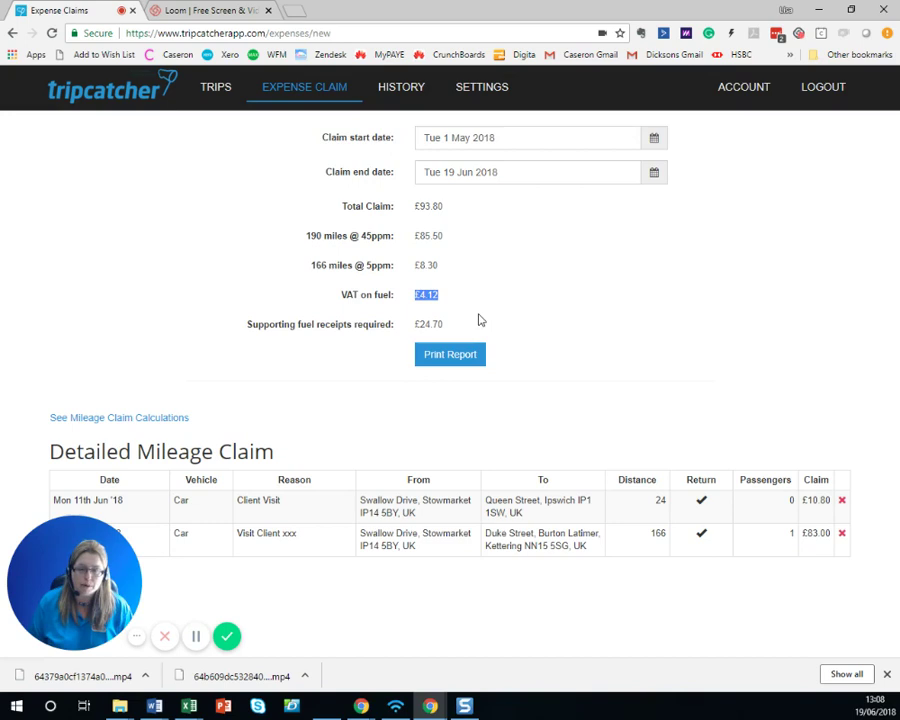
{"action": "left_click_drag", "start_coordinate": [450, 322], "coordinate": [415, 324]}
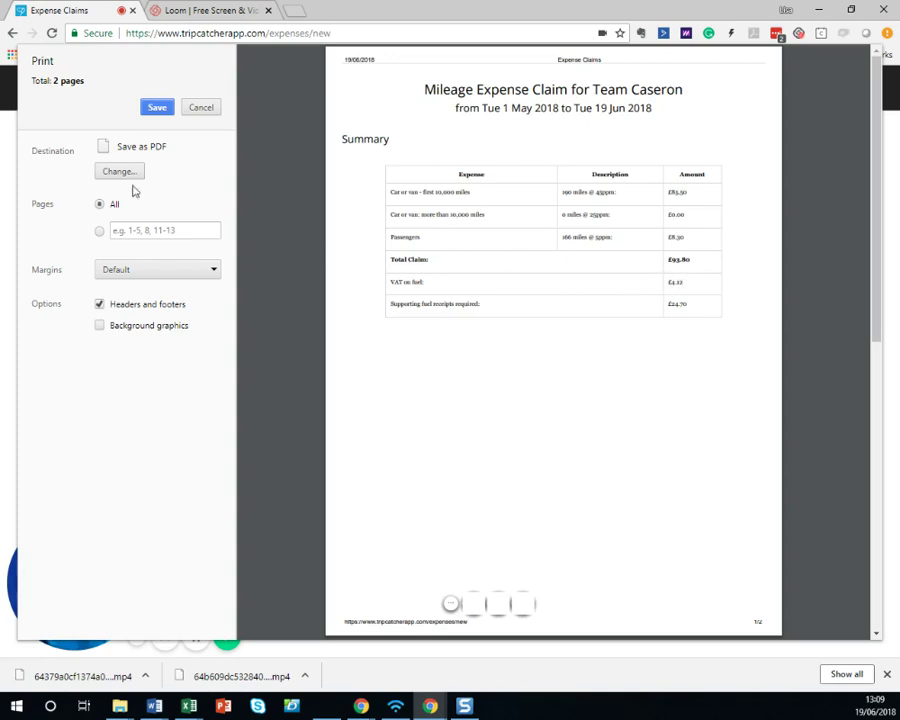
{"action": "left_click", "coordinate": [204, 109]}
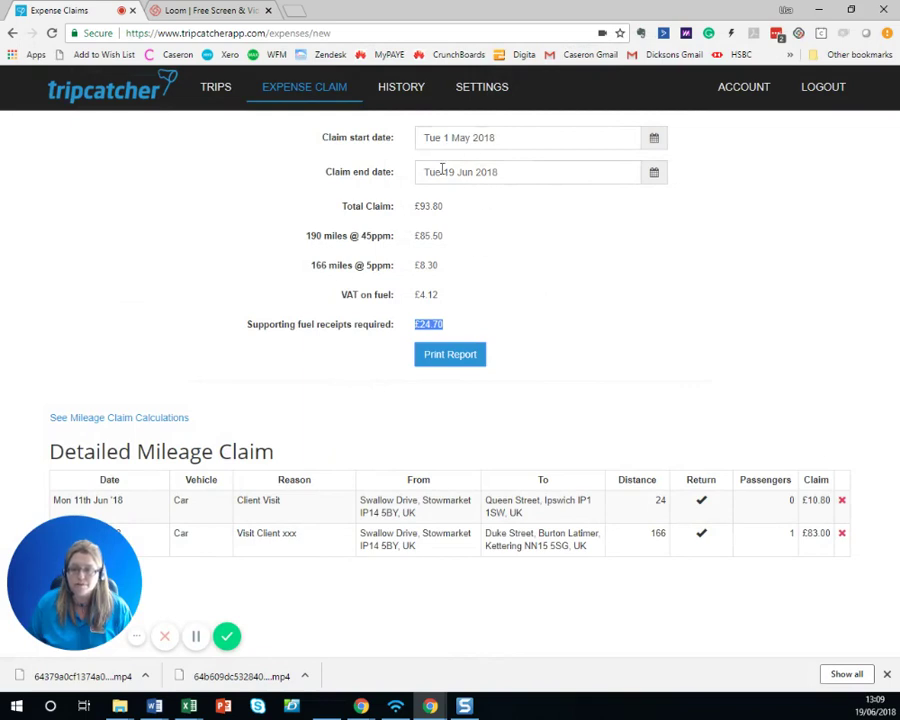